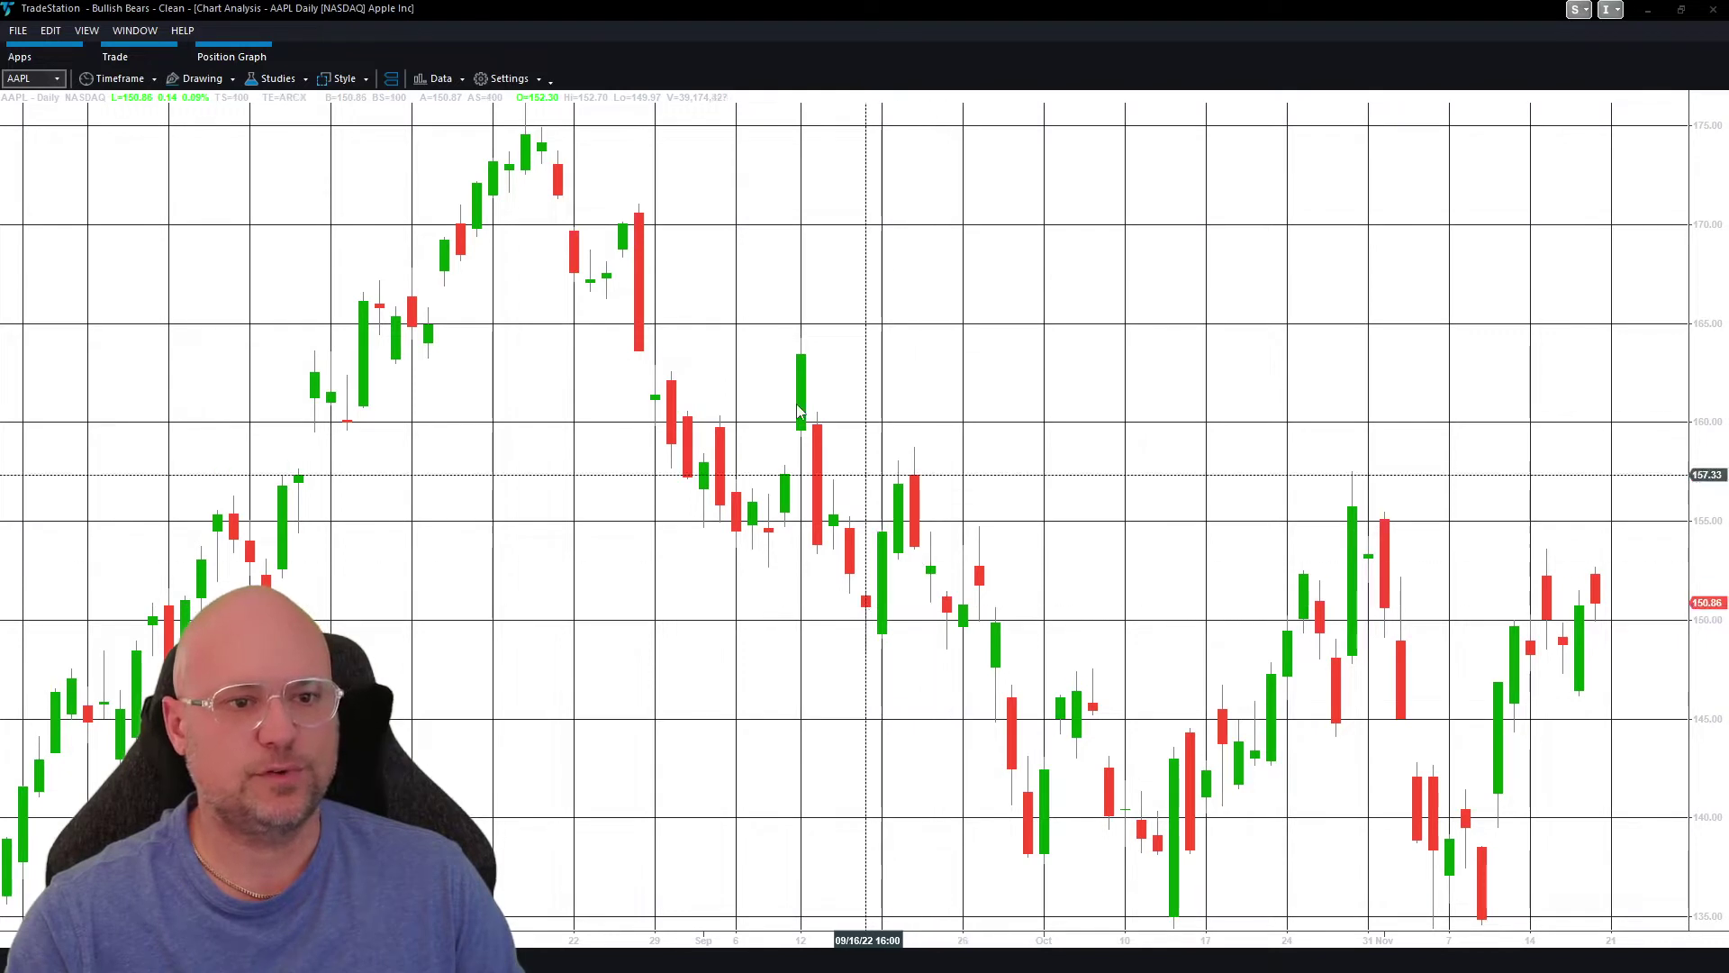
Step: Change the AAPL chart's Grid Style to Dotted Grid in the Window settings
click(521, 81)
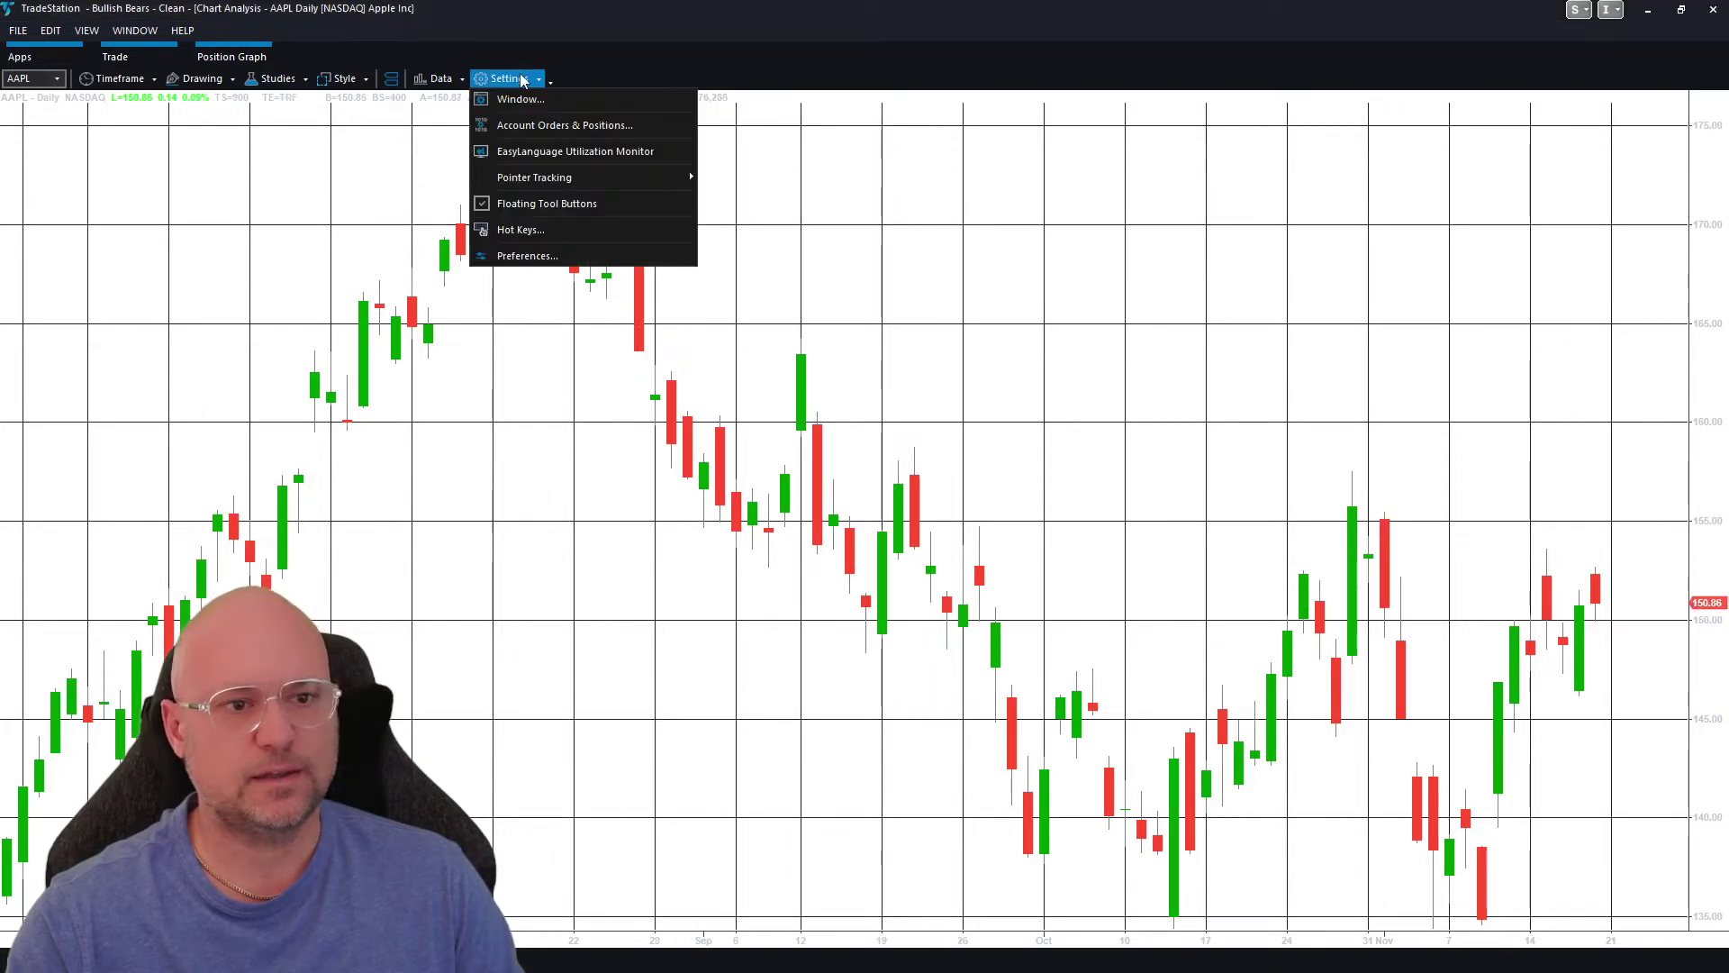
click(521, 102)
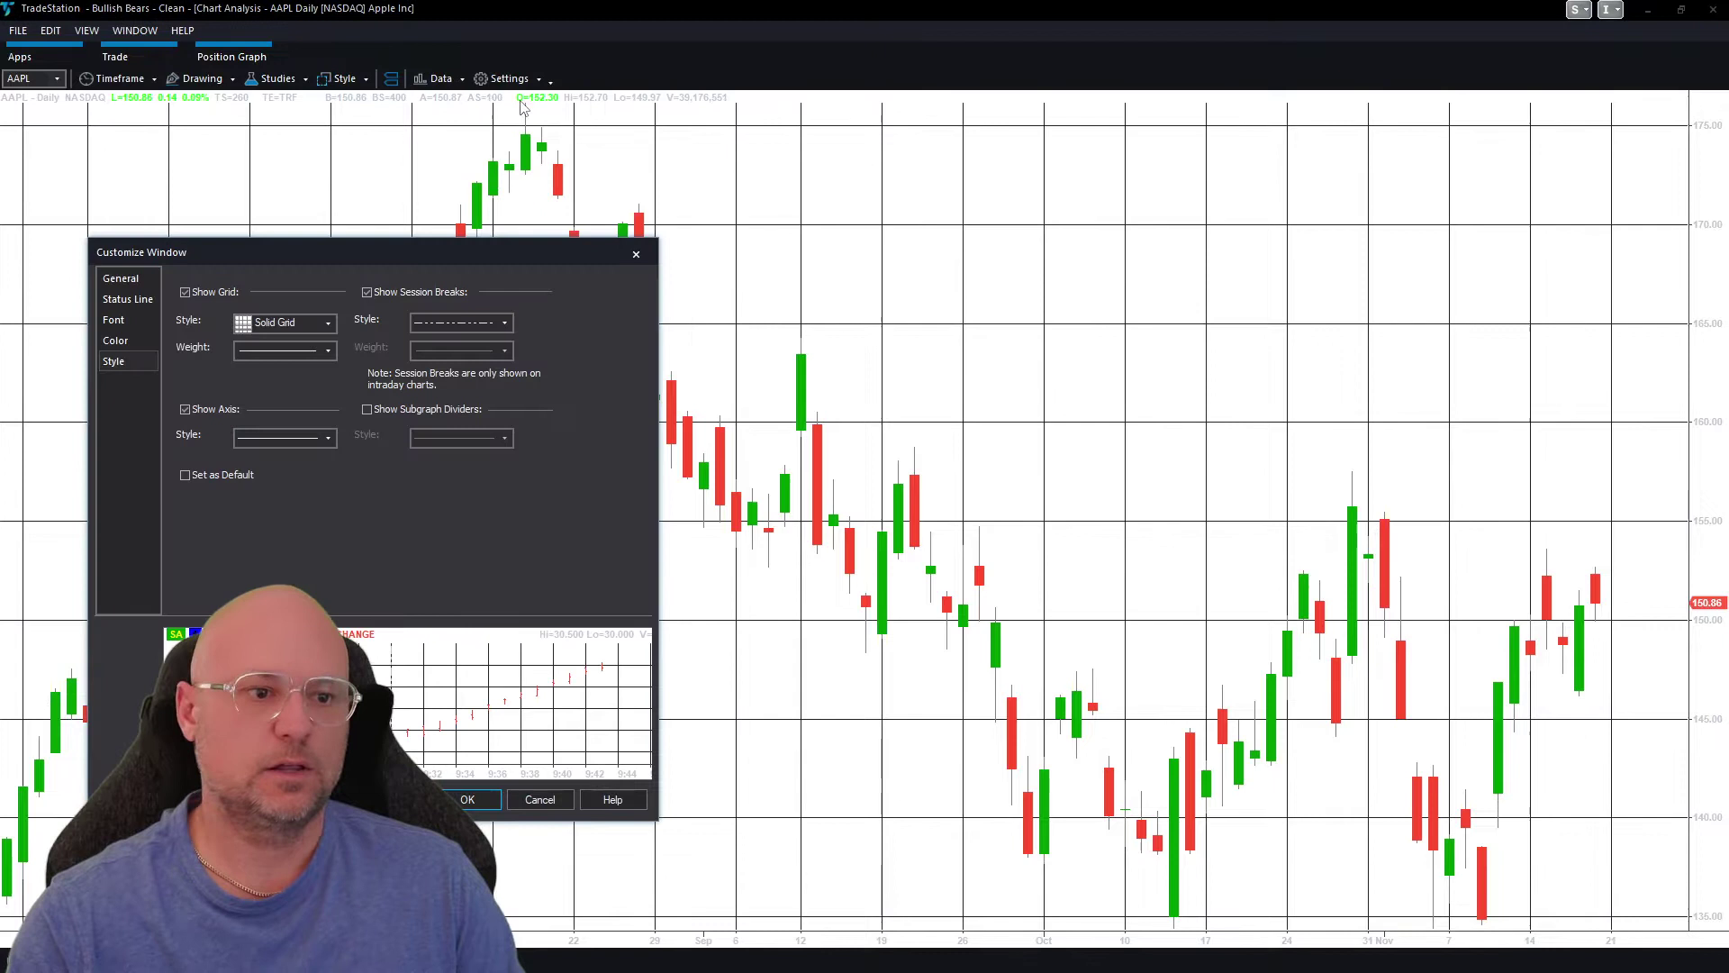
click(113, 362)
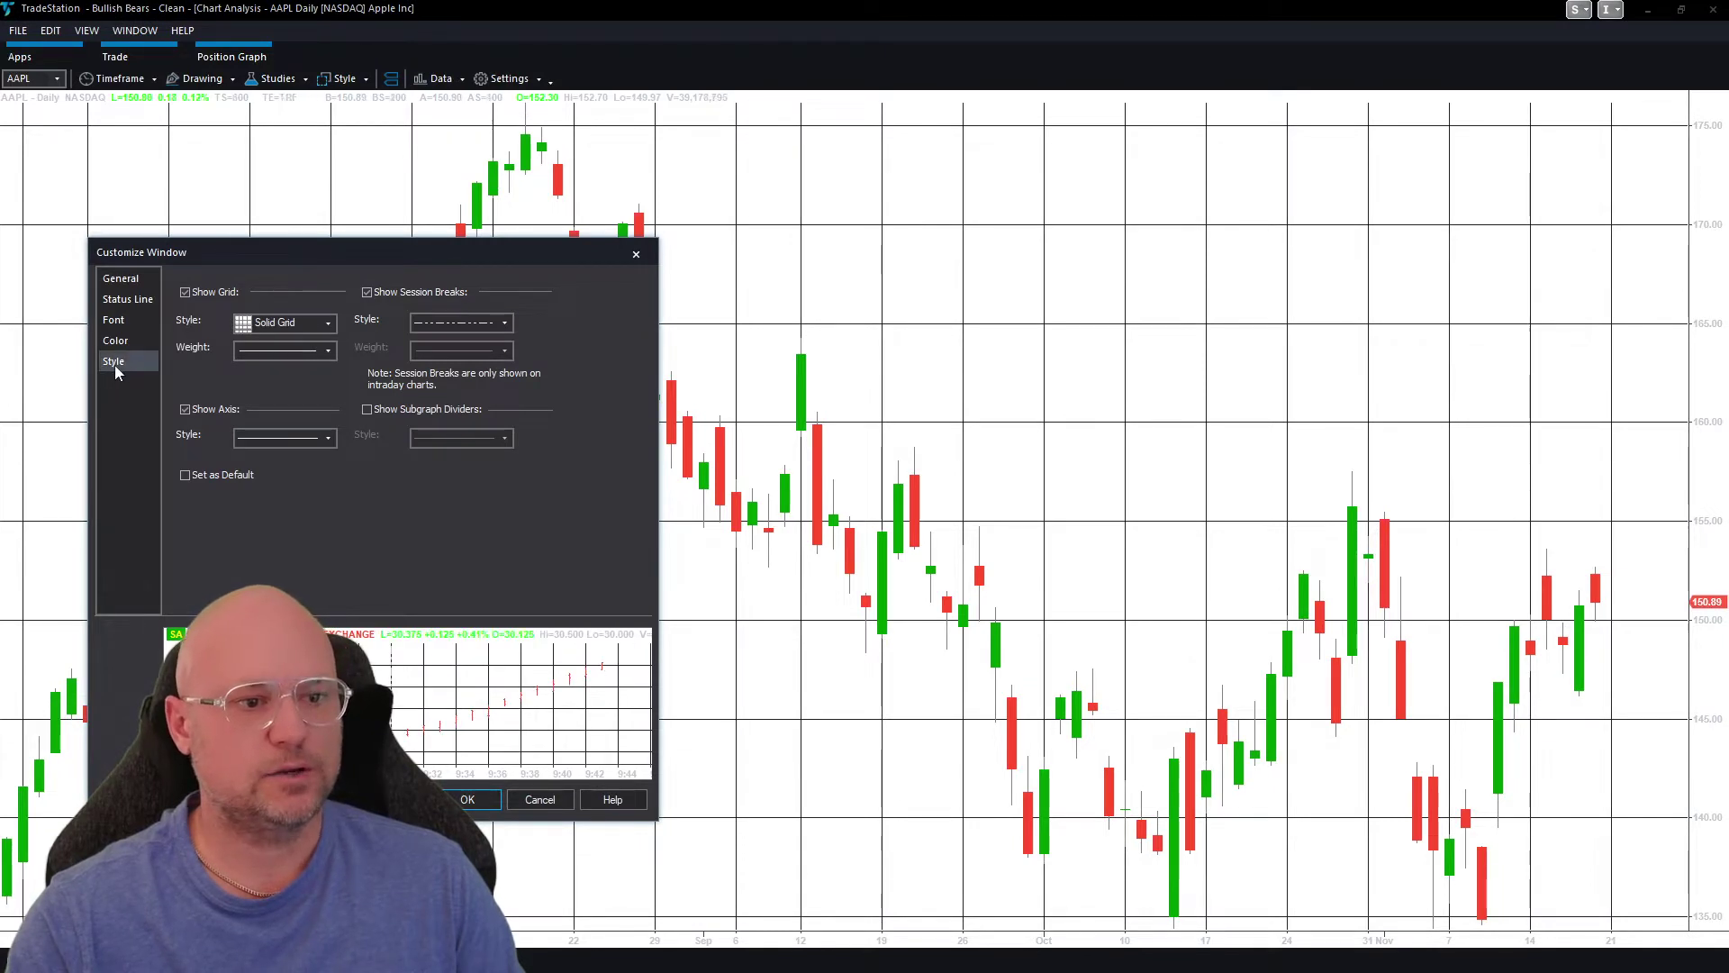
click(329, 329)
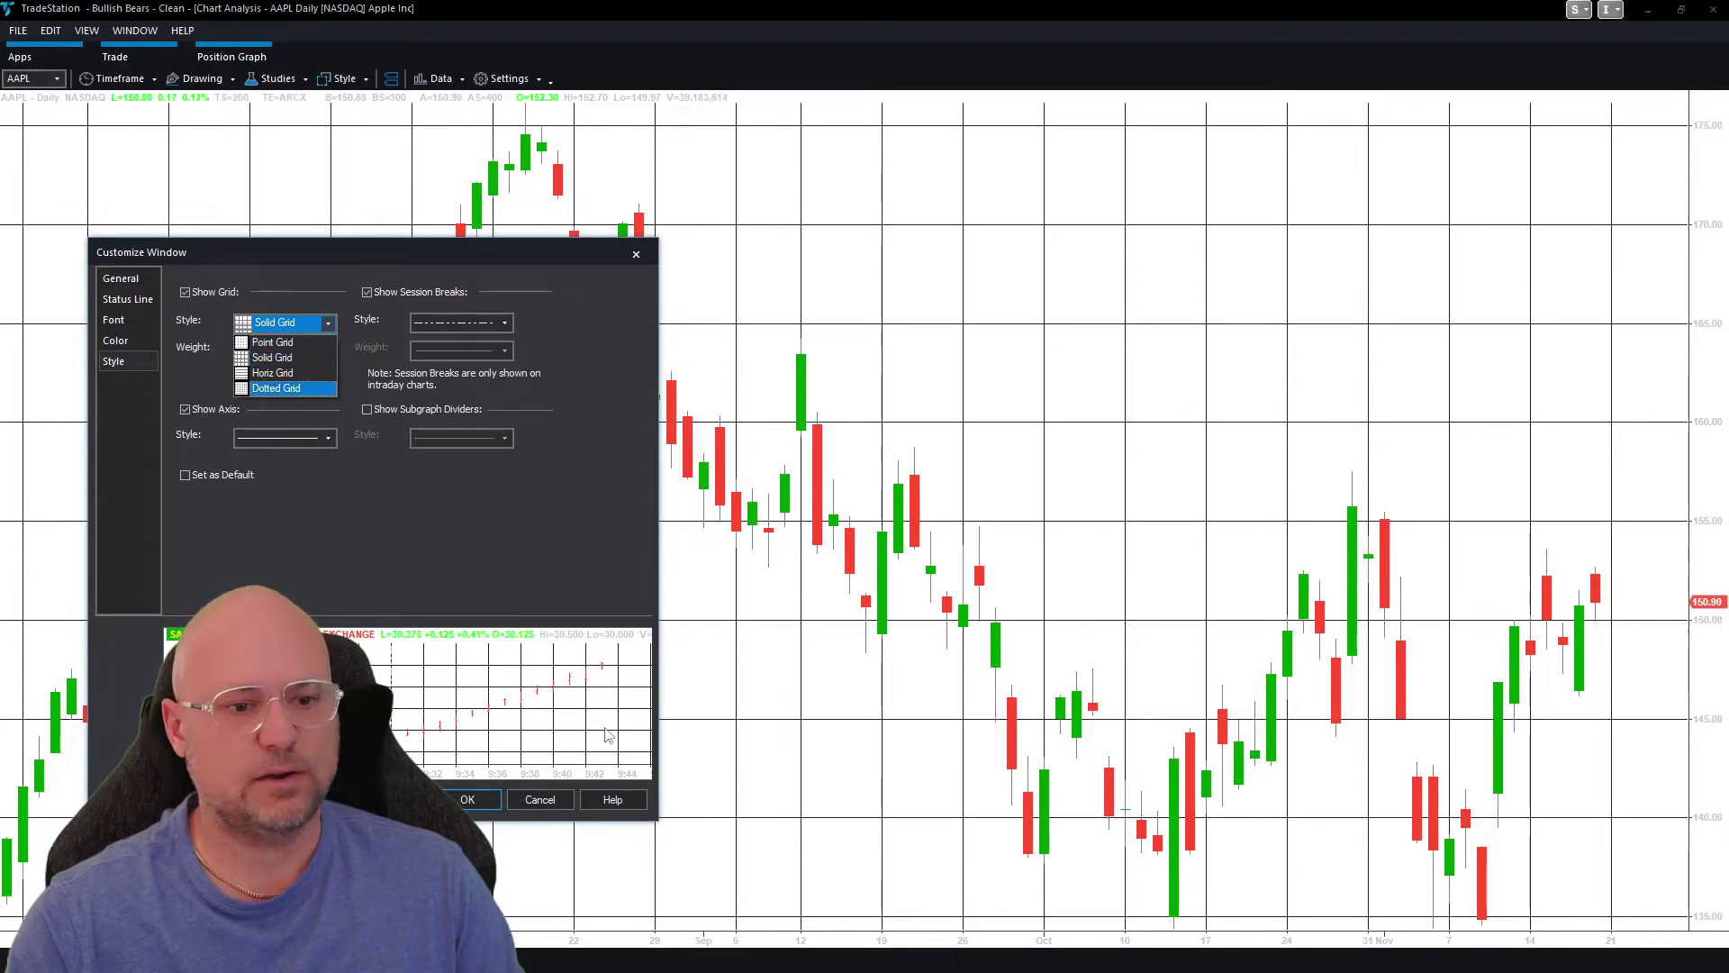
click(315, 388)
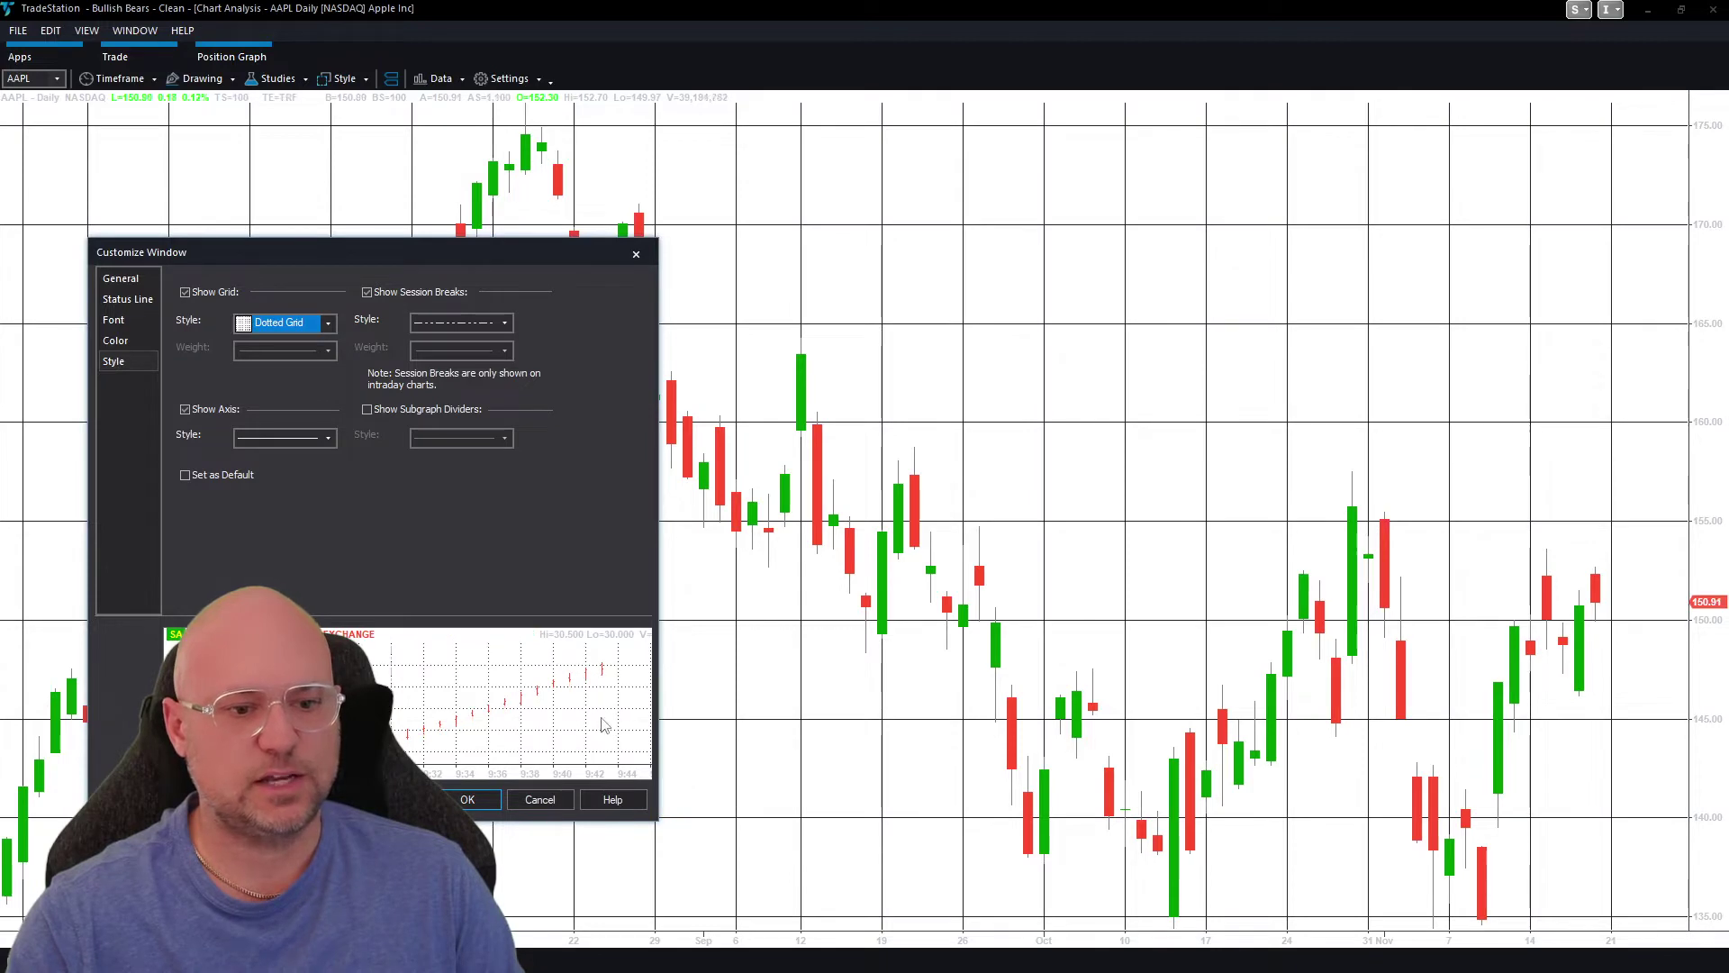
click(469, 802)
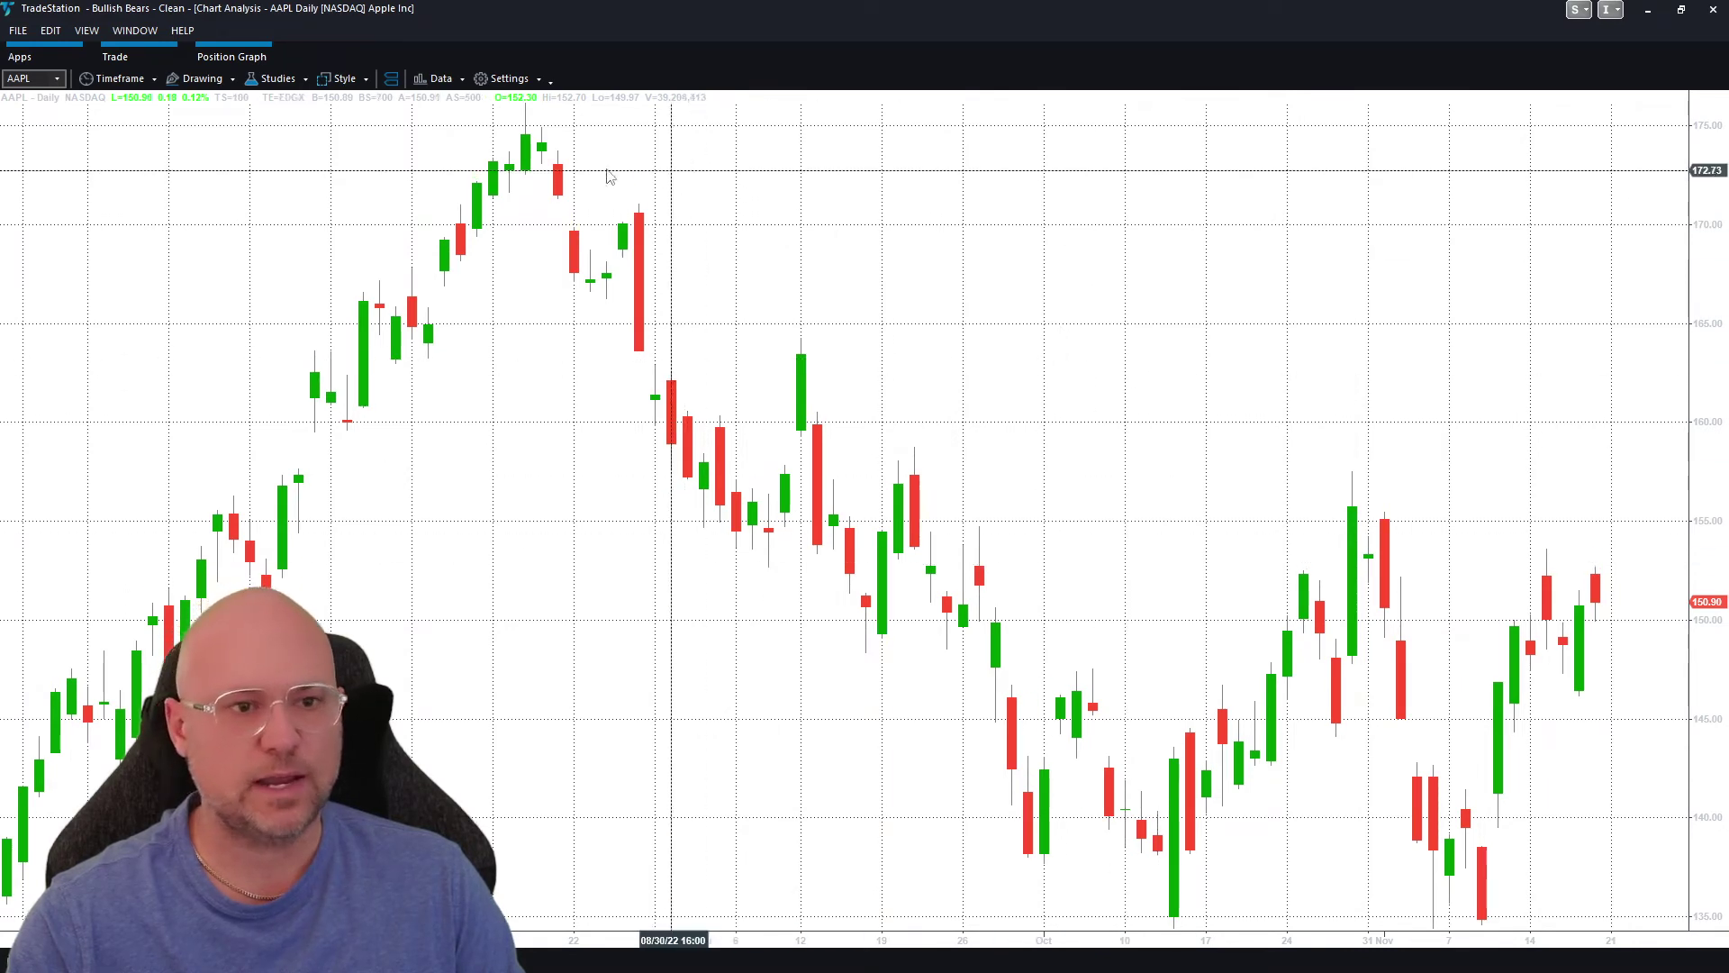
Step: Set the AAPL chart window's Background colour to black
click(510, 79)
click(514, 100)
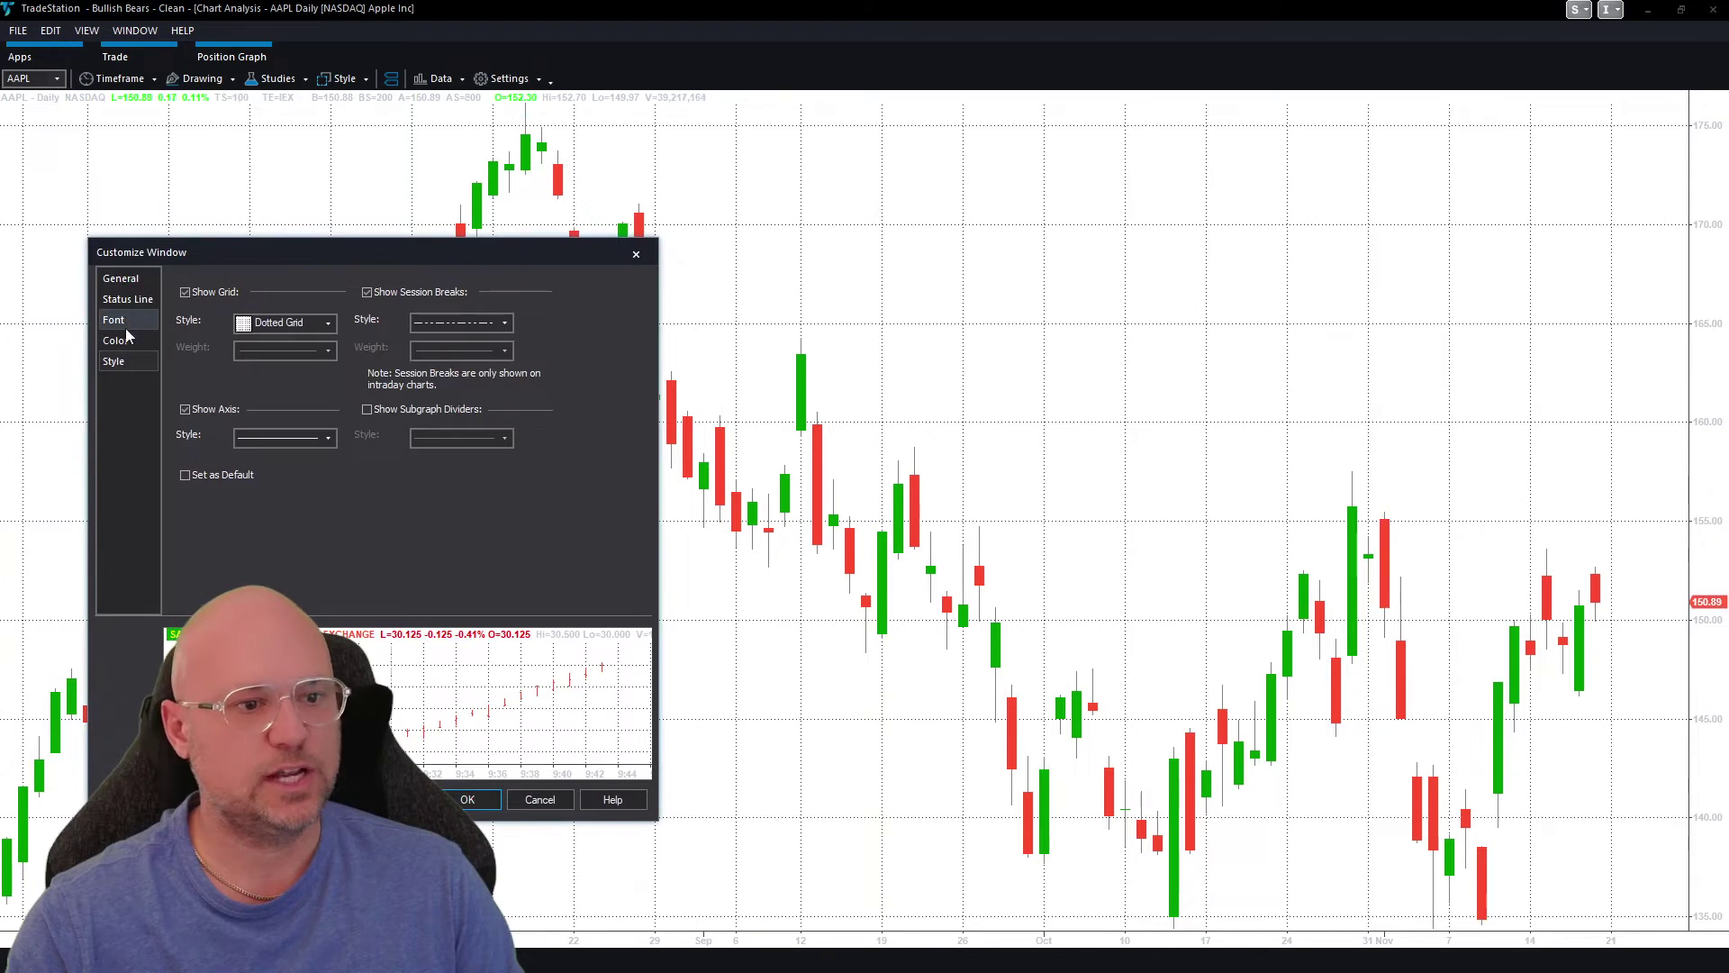
click(116, 339)
click(571, 315)
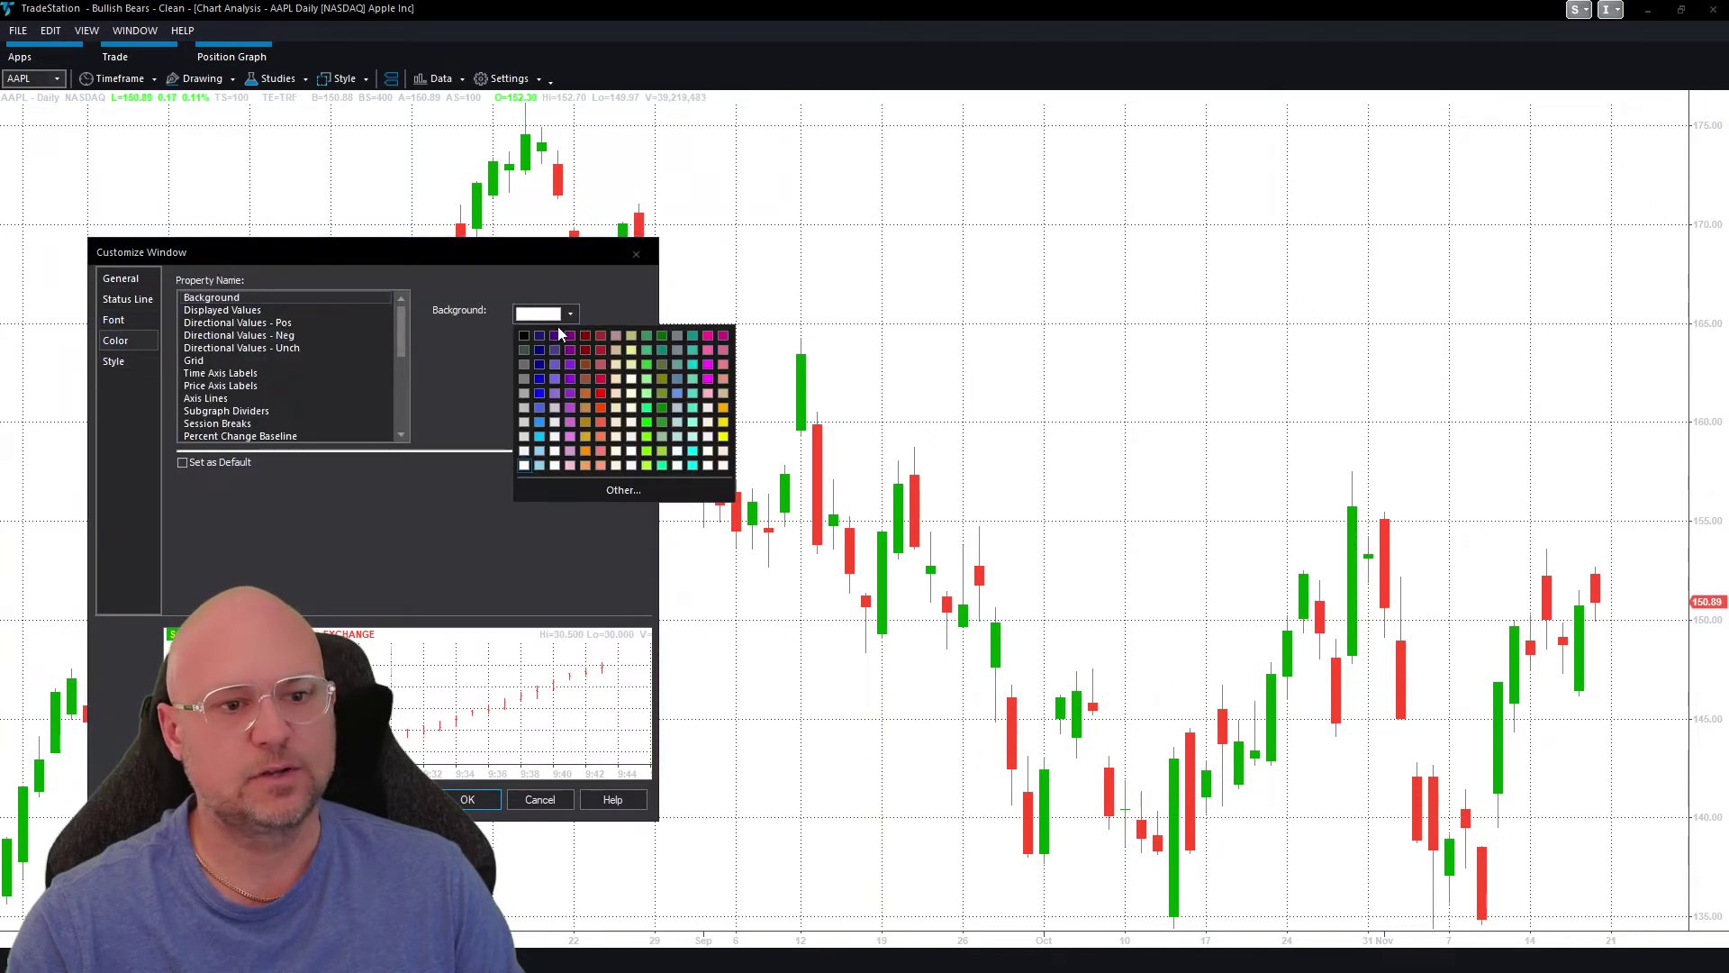
click(525, 335)
click(466, 800)
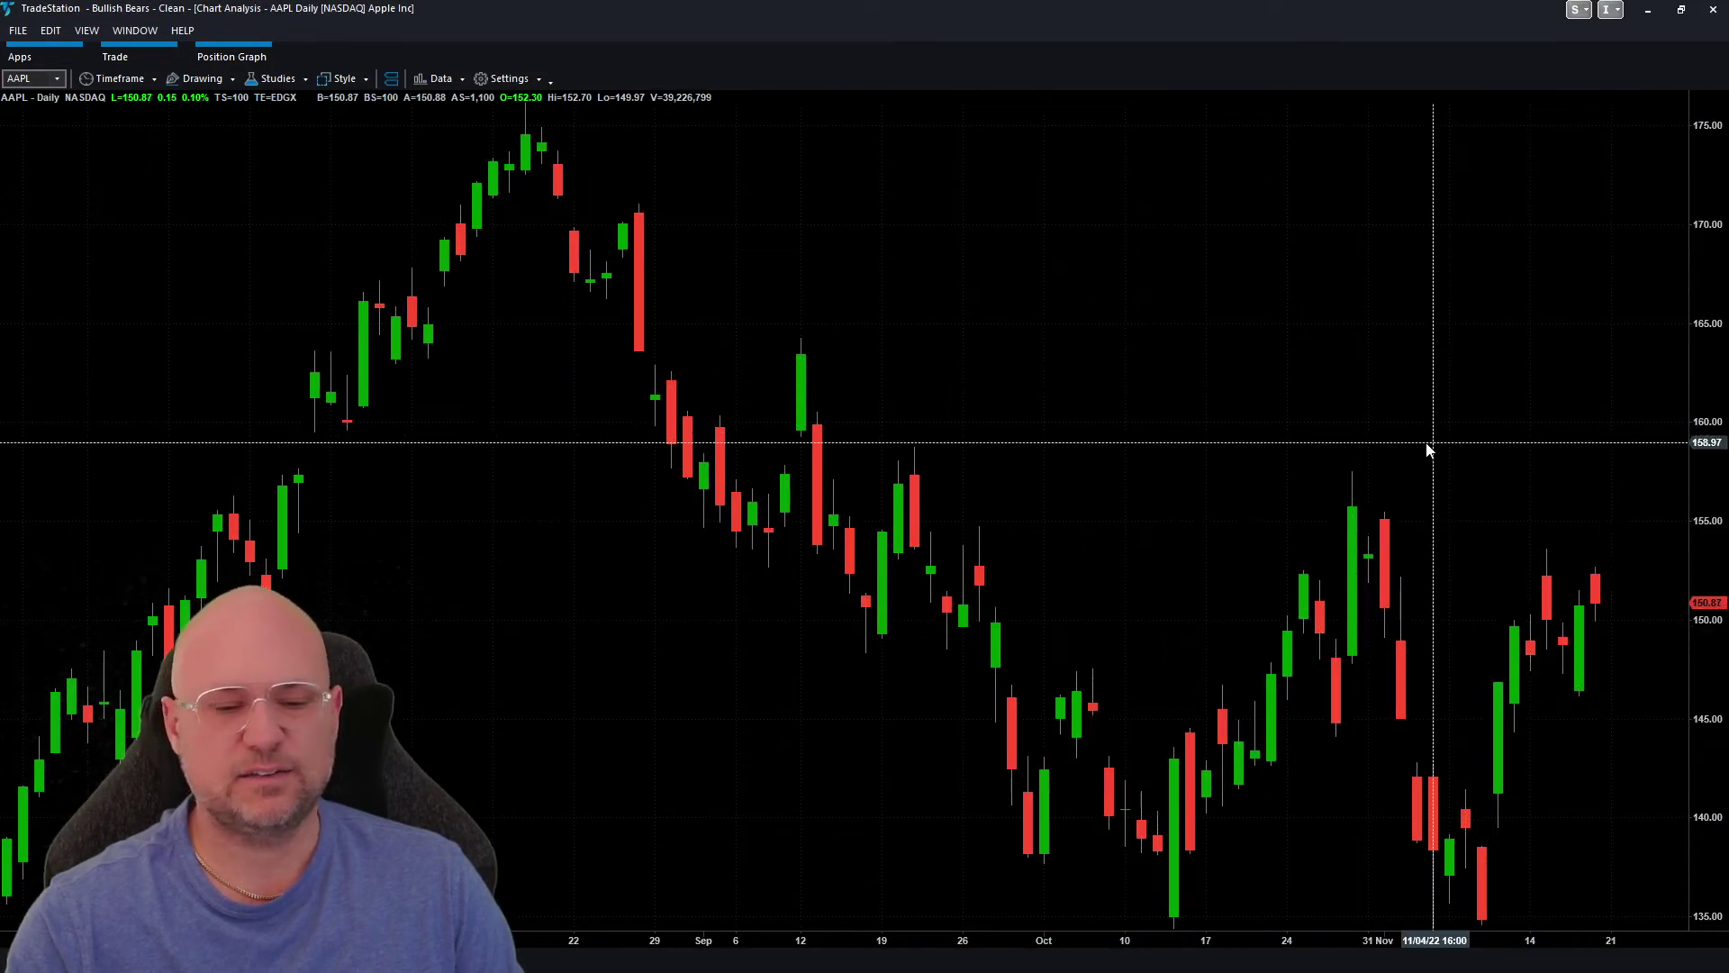
Step: Switch the AAPL chart window's Background colour back to white
click(511, 81)
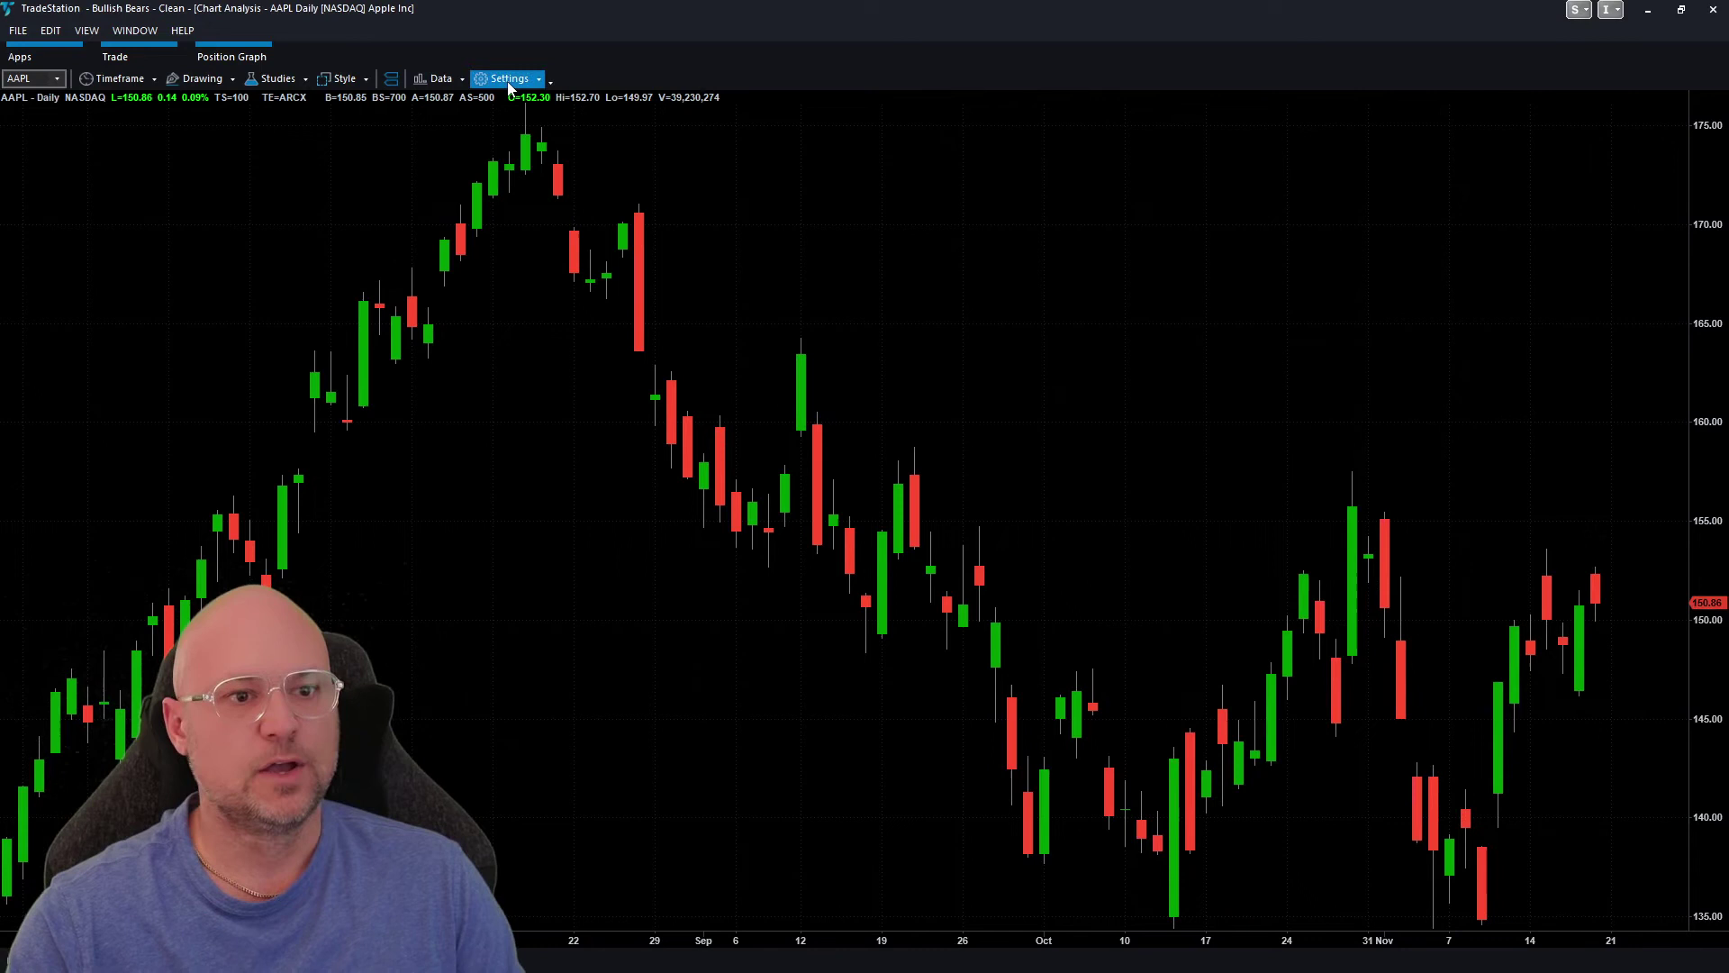
click(518, 106)
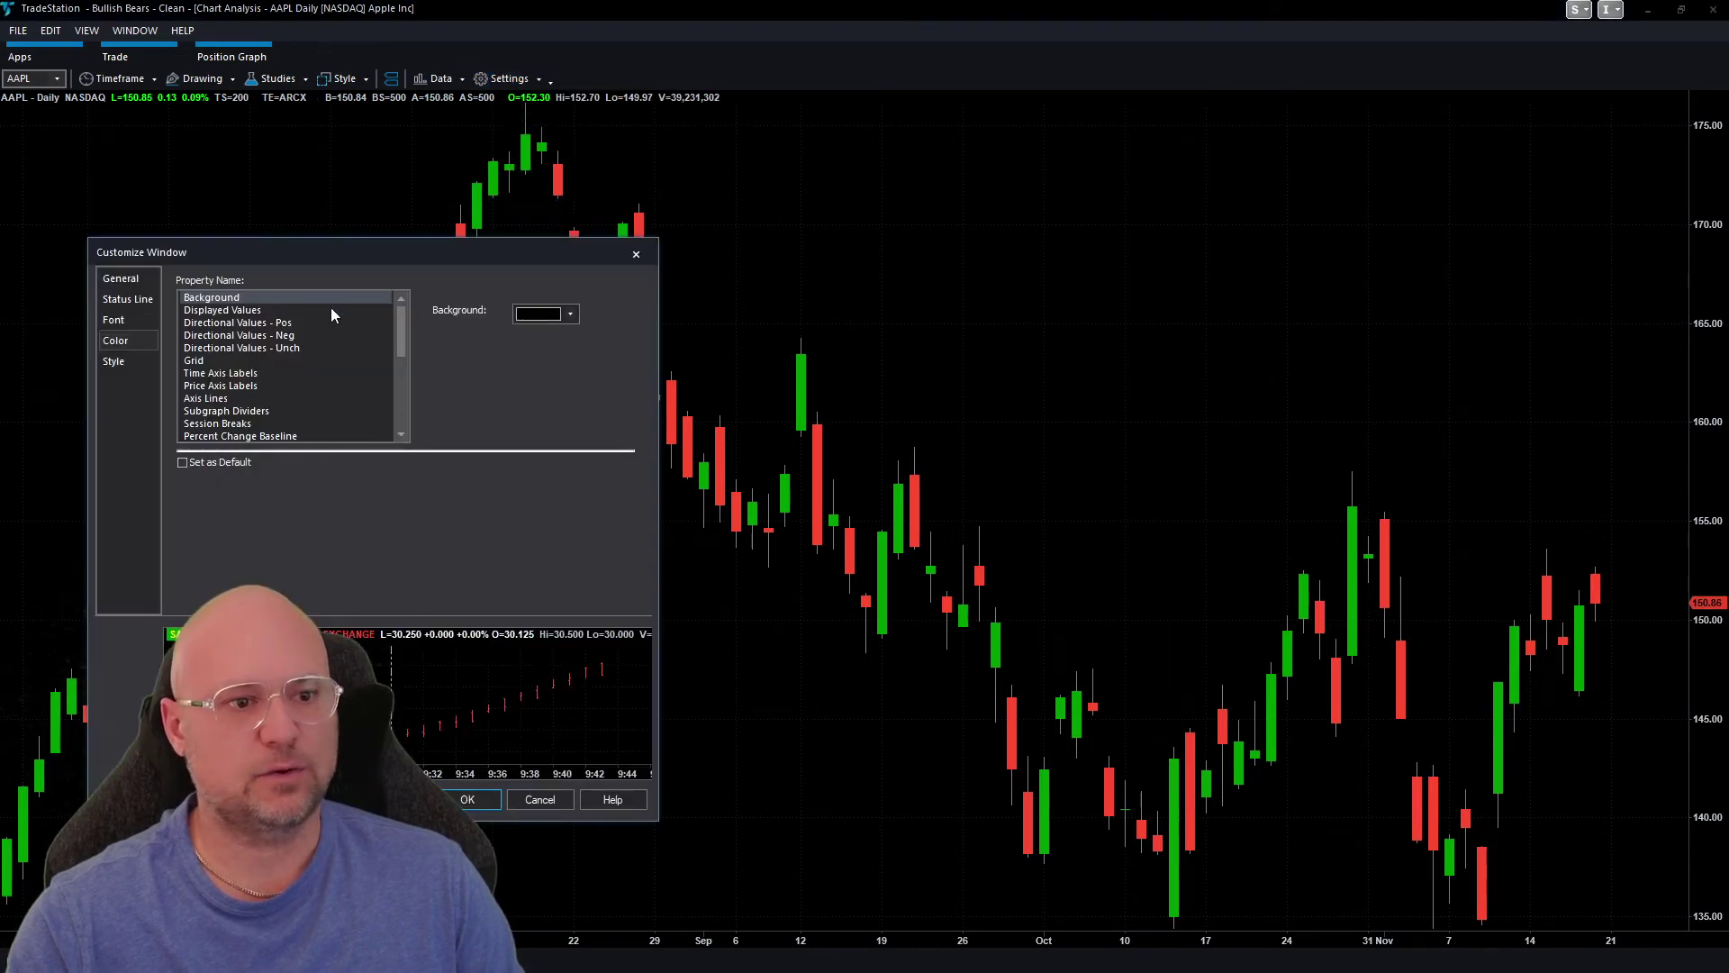
click(569, 313)
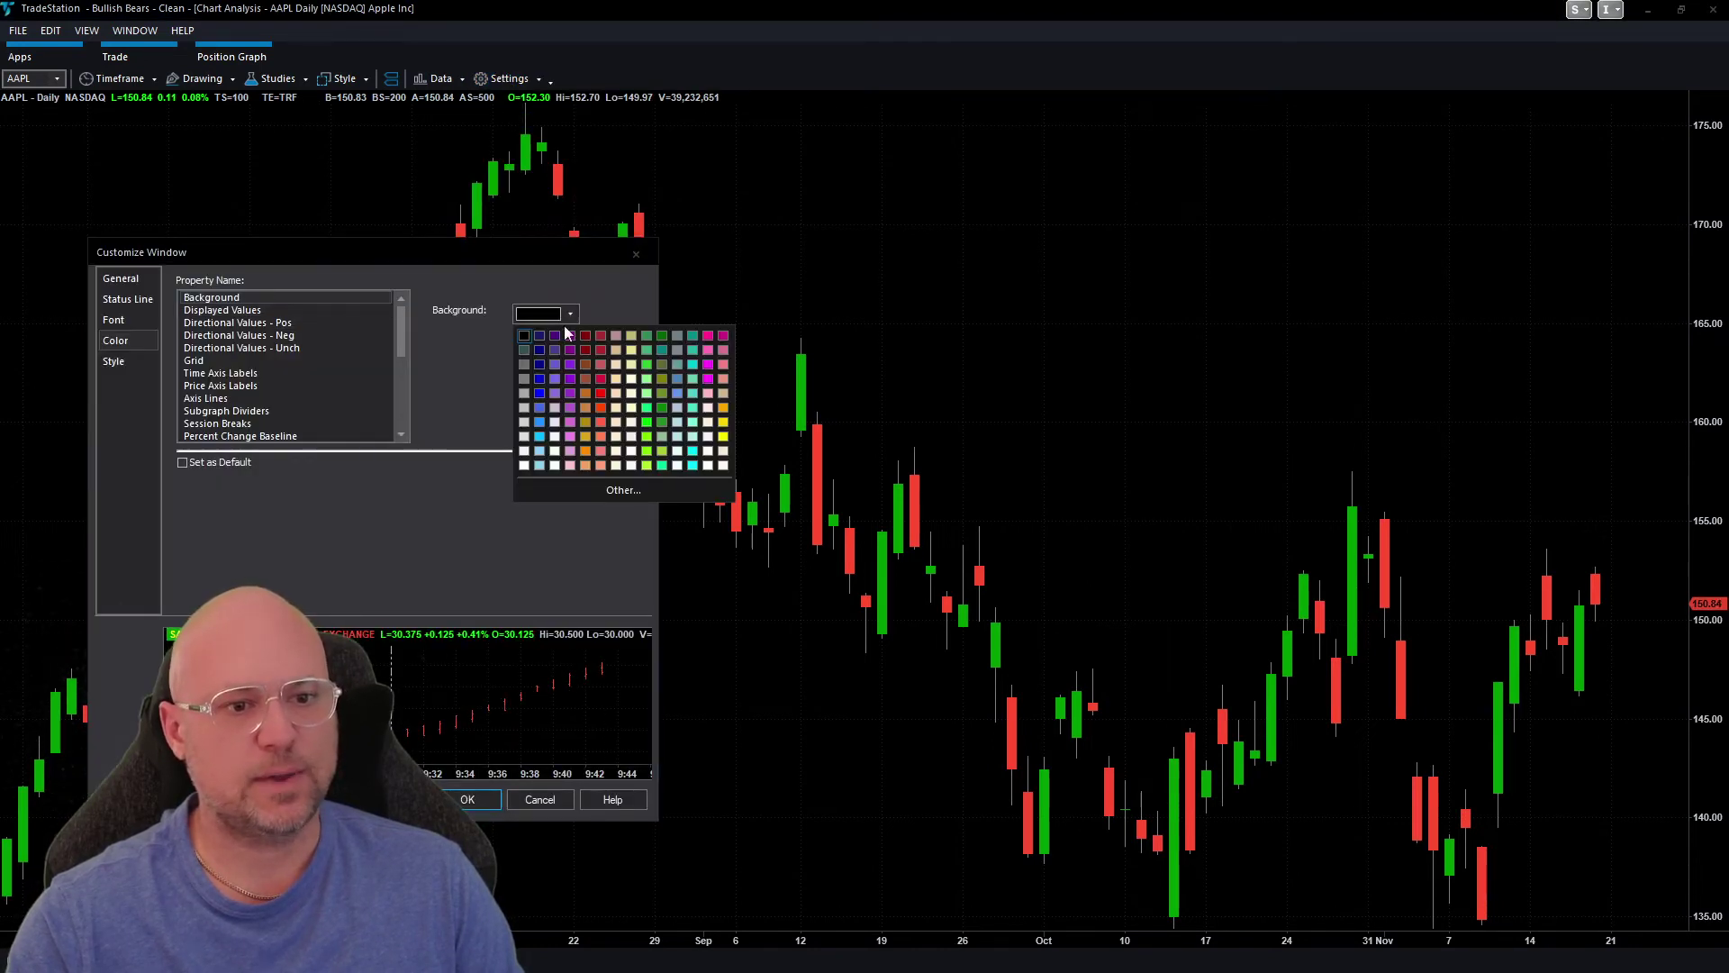
click(523, 465)
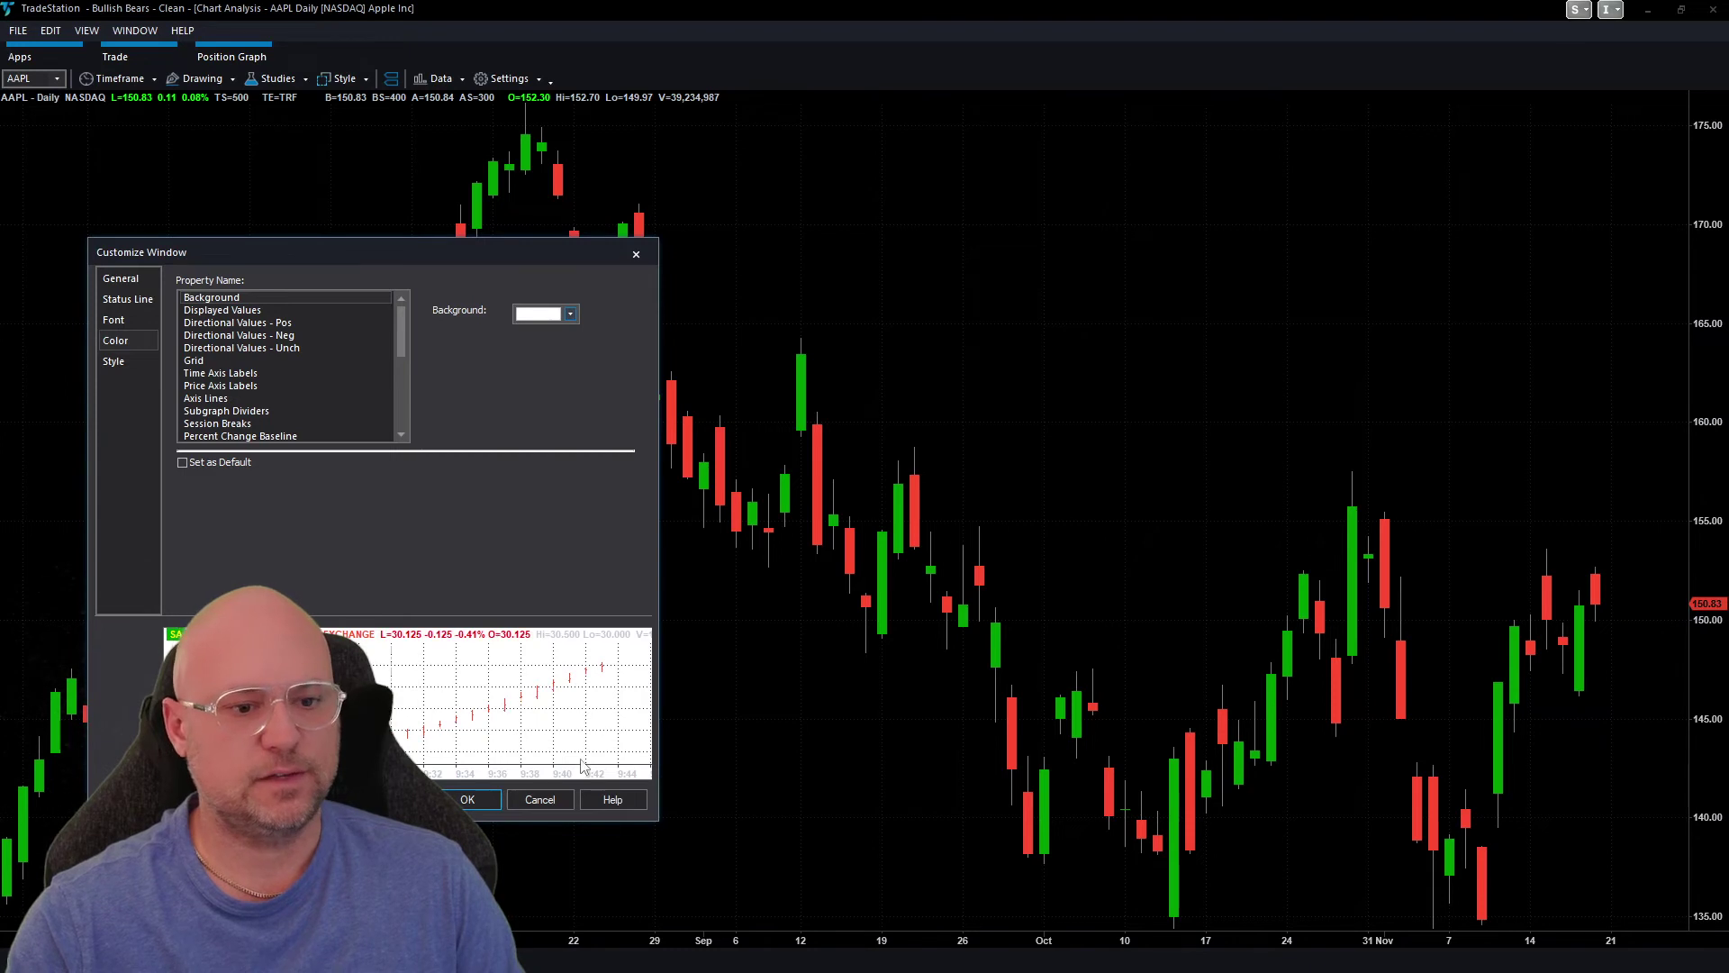
click(467, 798)
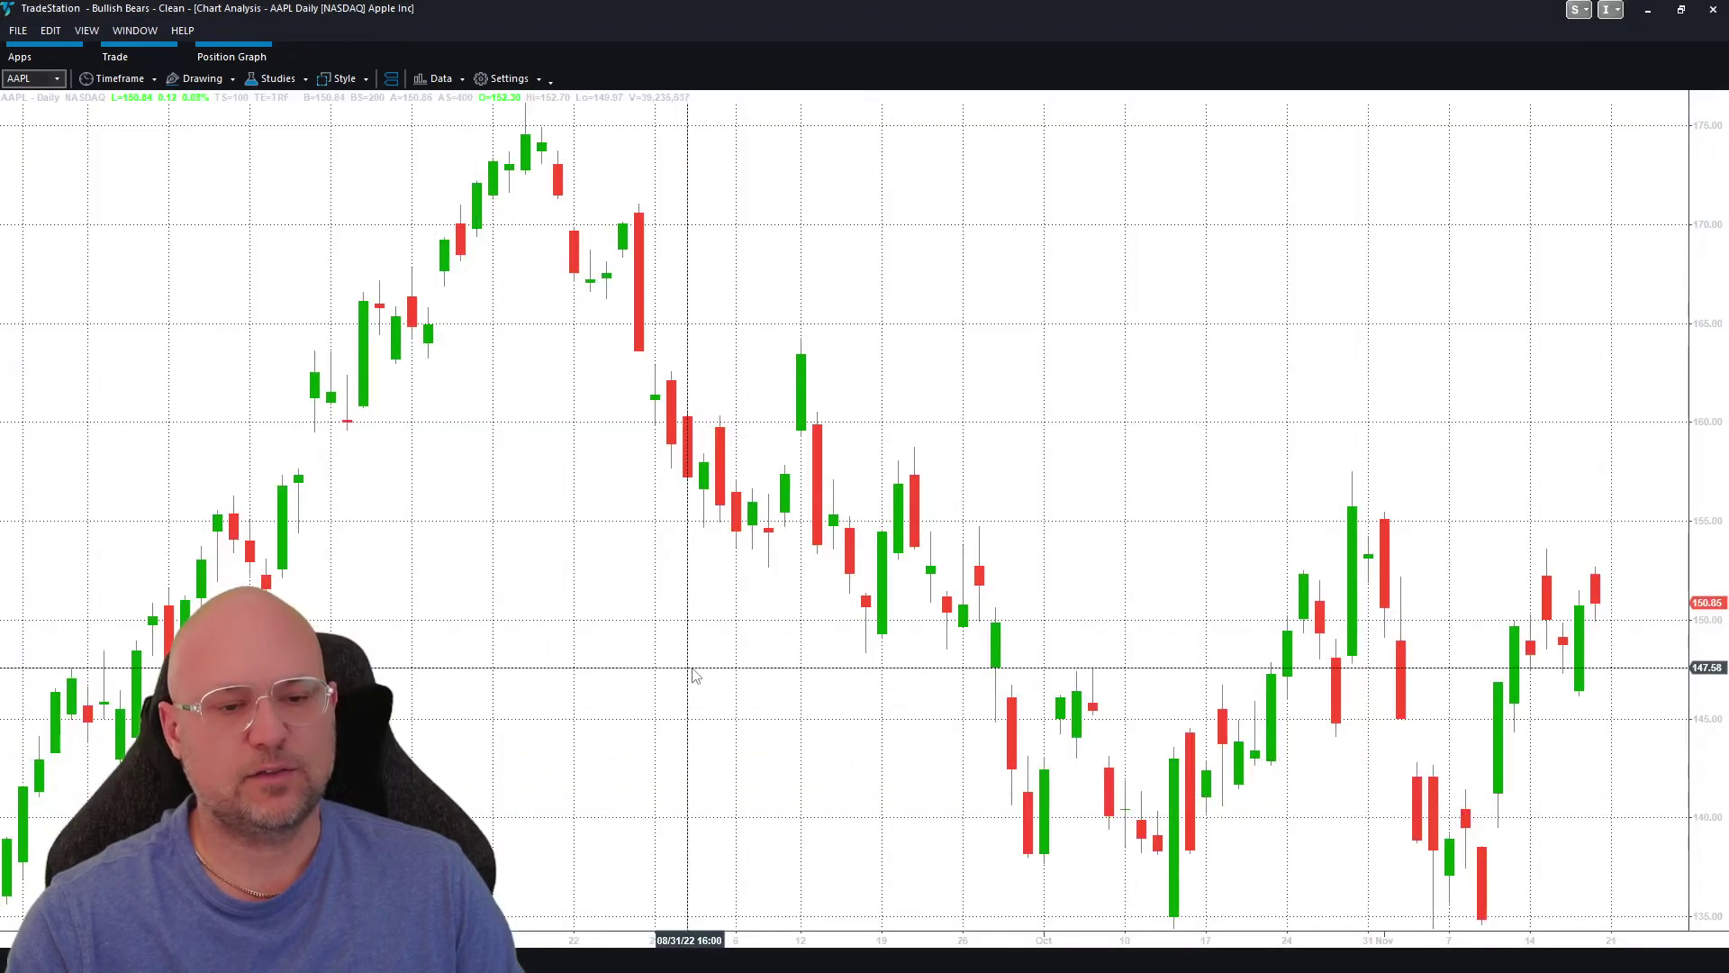
Step: Uncheck Show Grid on the AAPL chart window's Style page
click(515, 81)
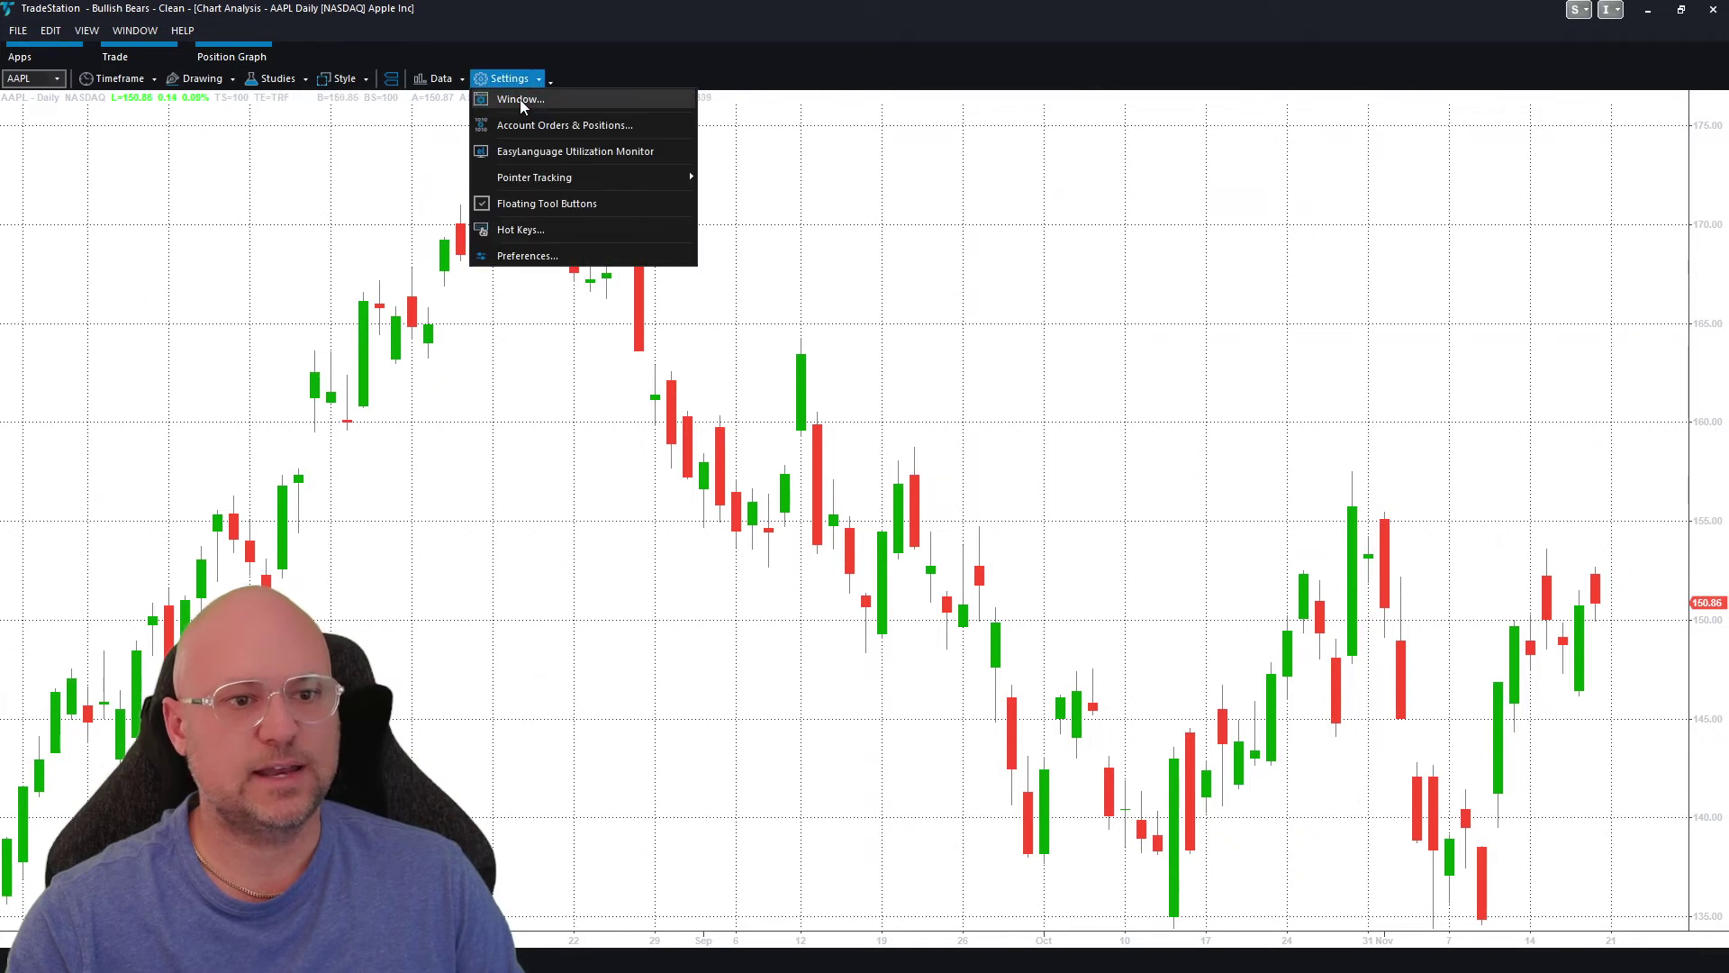
click(520, 102)
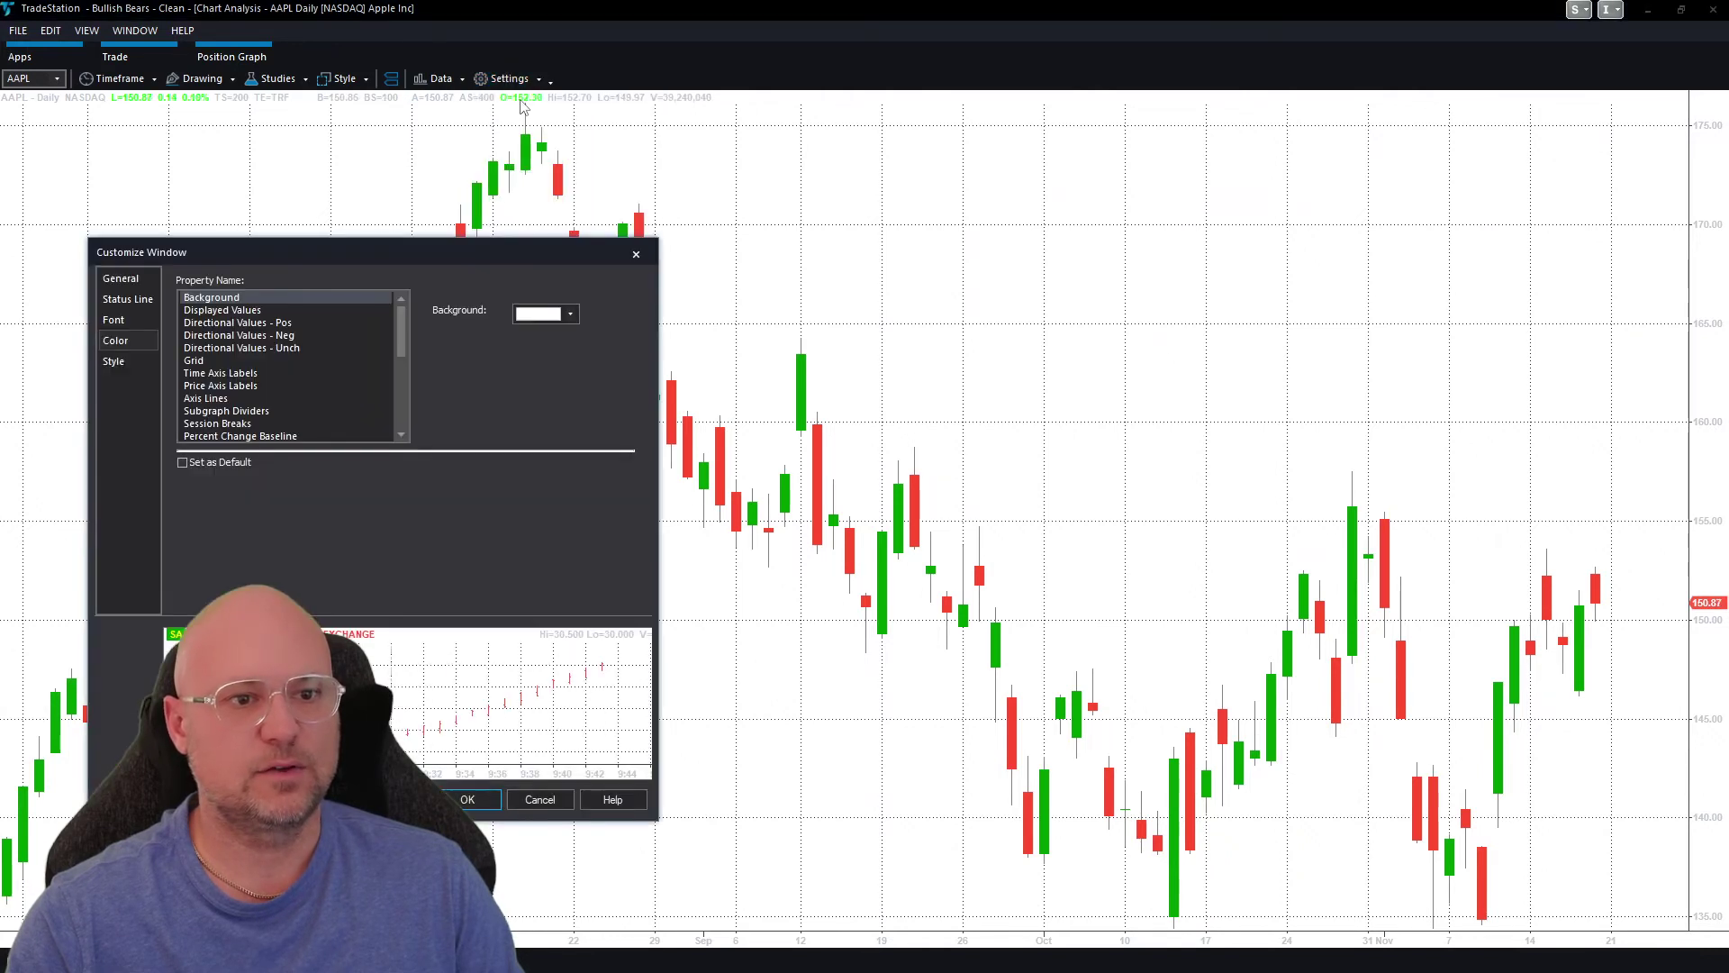
click(115, 361)
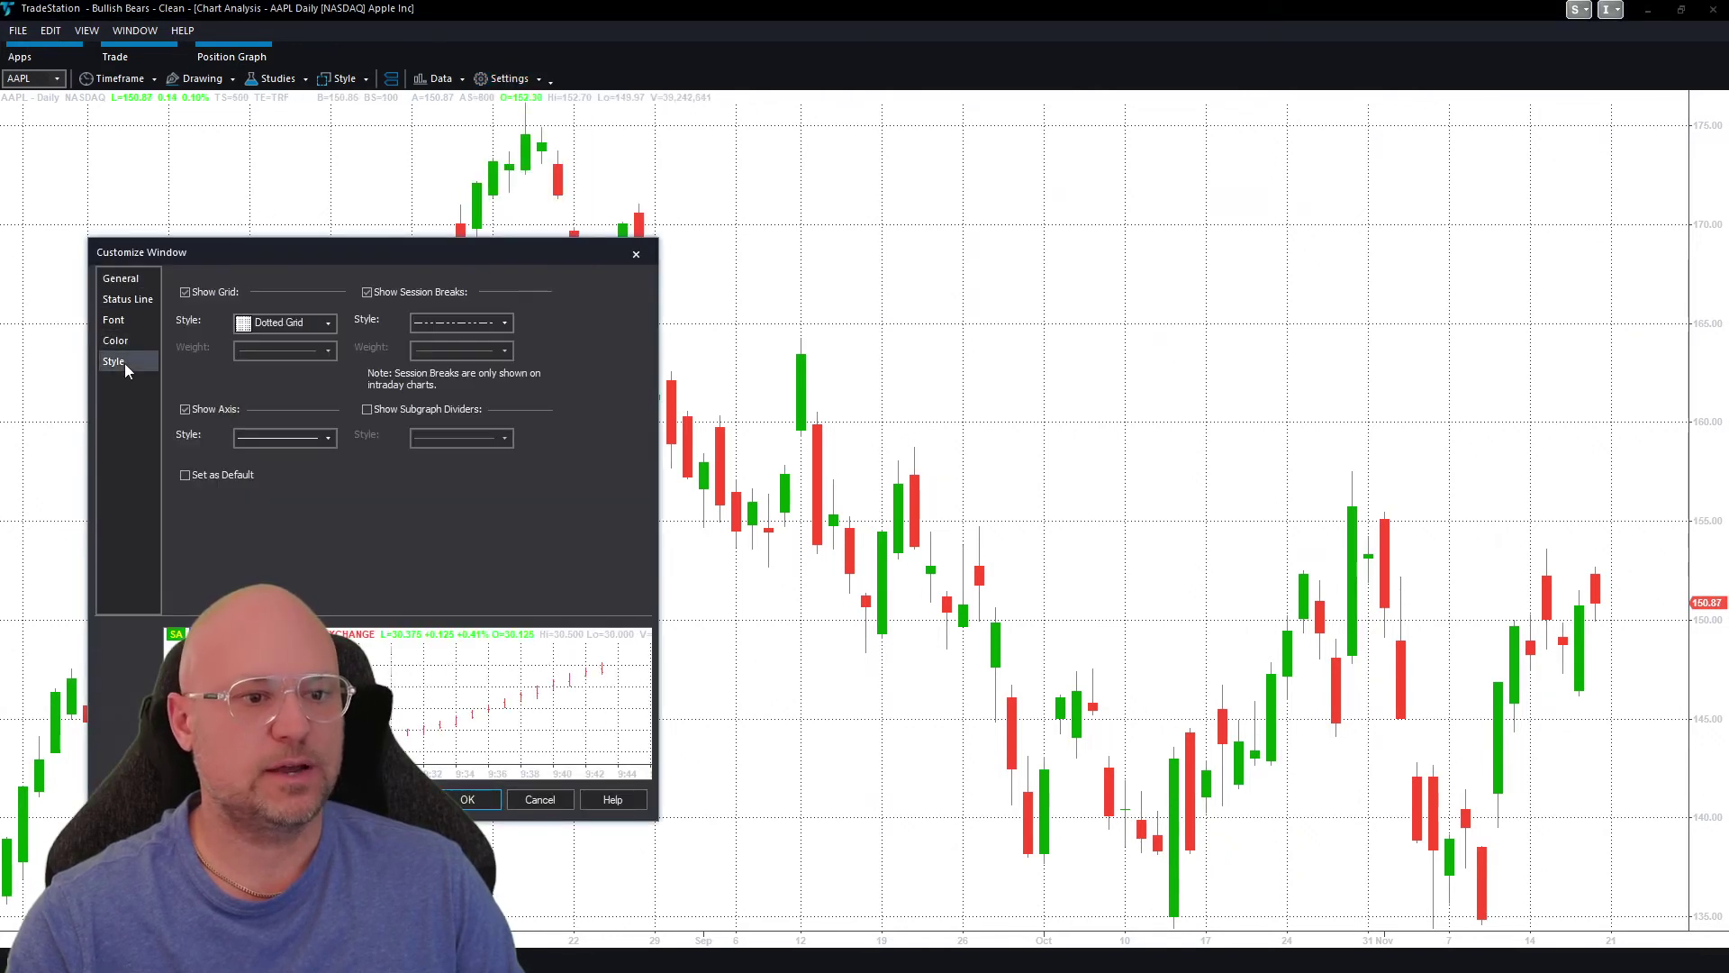
click(199, 296)
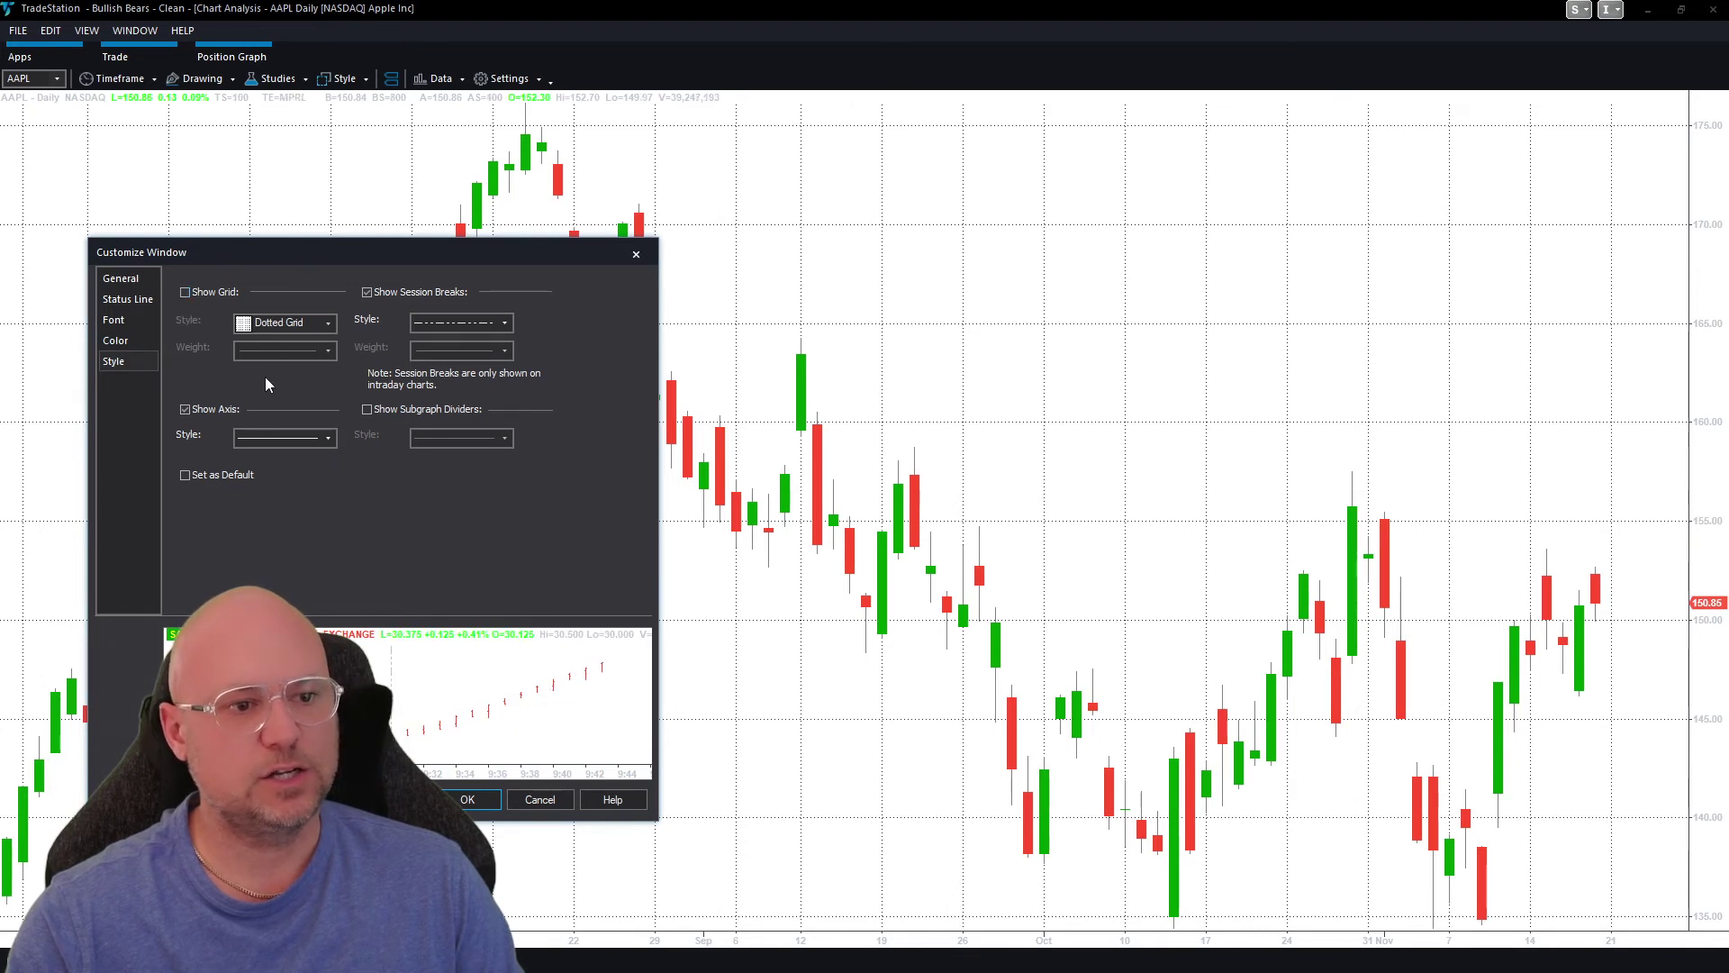
click(472, 803)
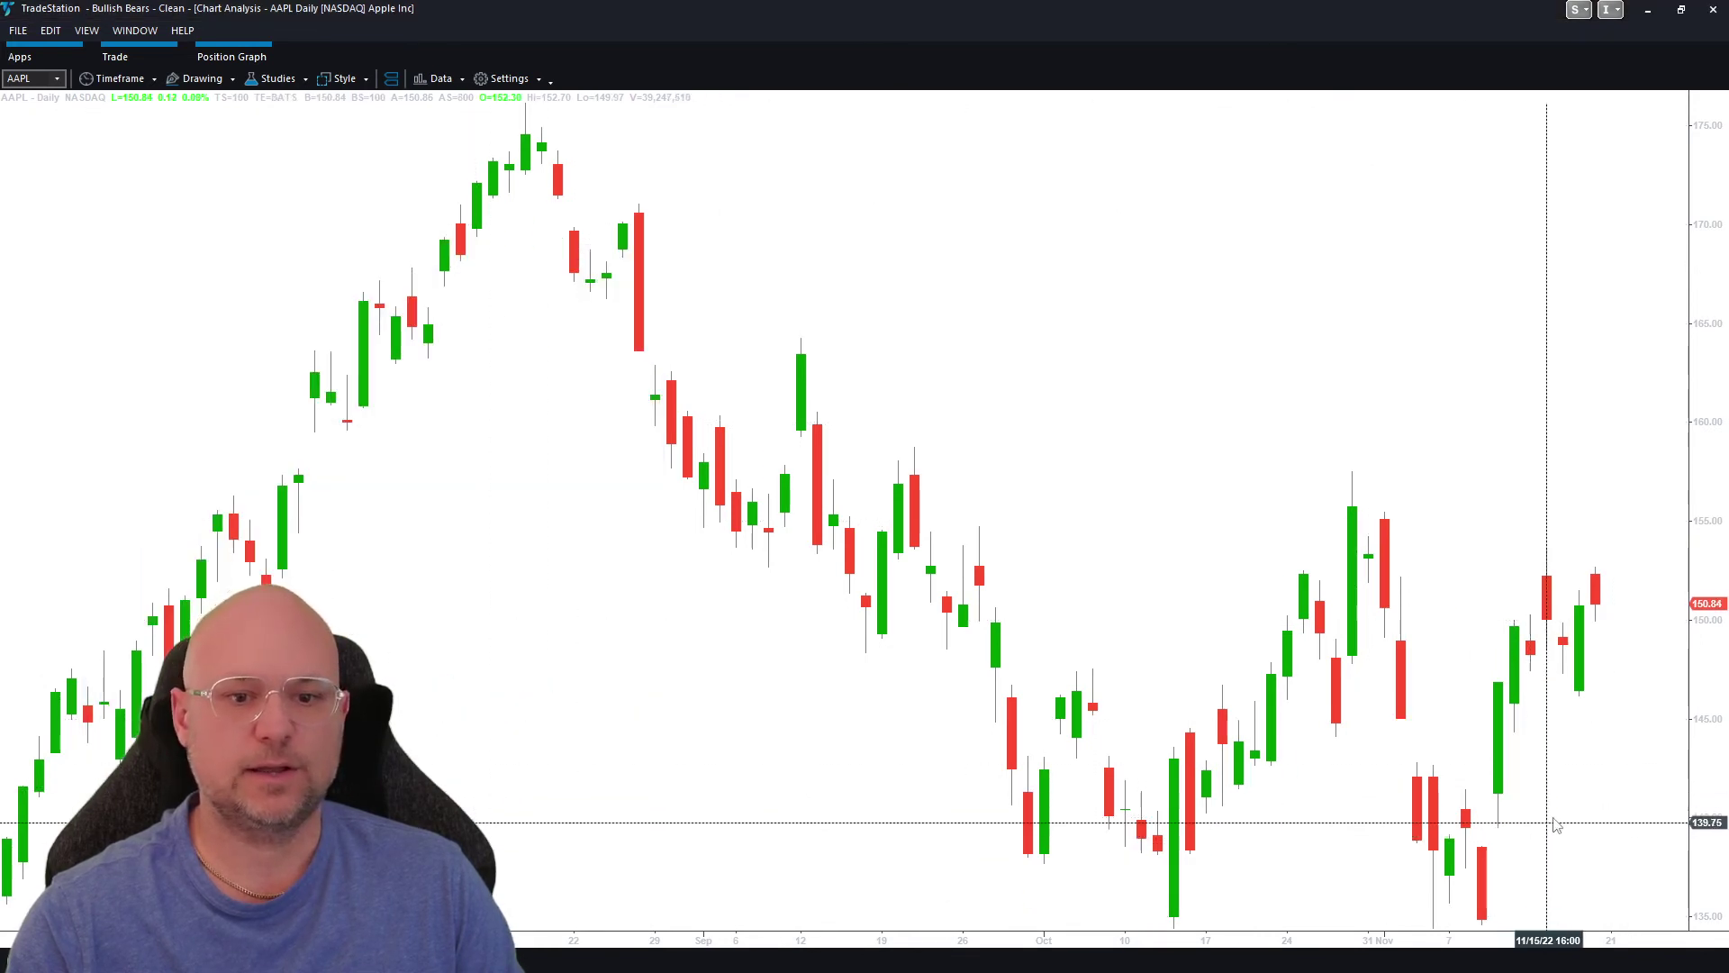